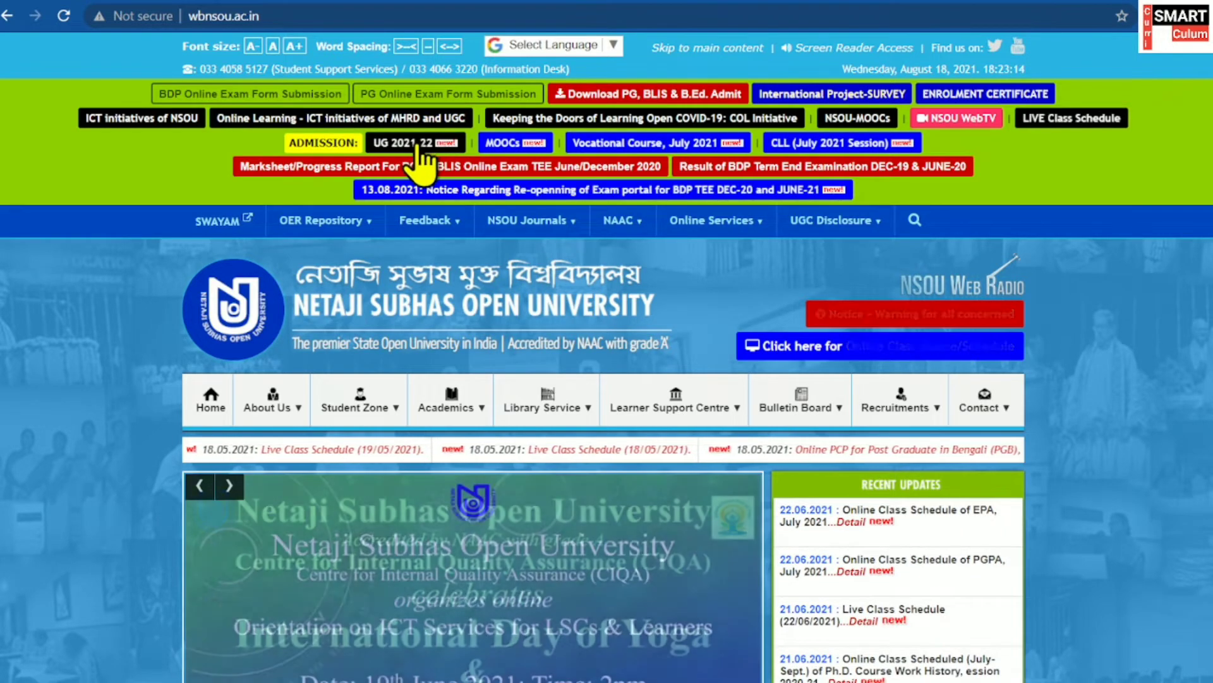
# Step: Open the UG 2021-22 admission site and dismiss the required documents notice
pyautogui.click(415, 152)
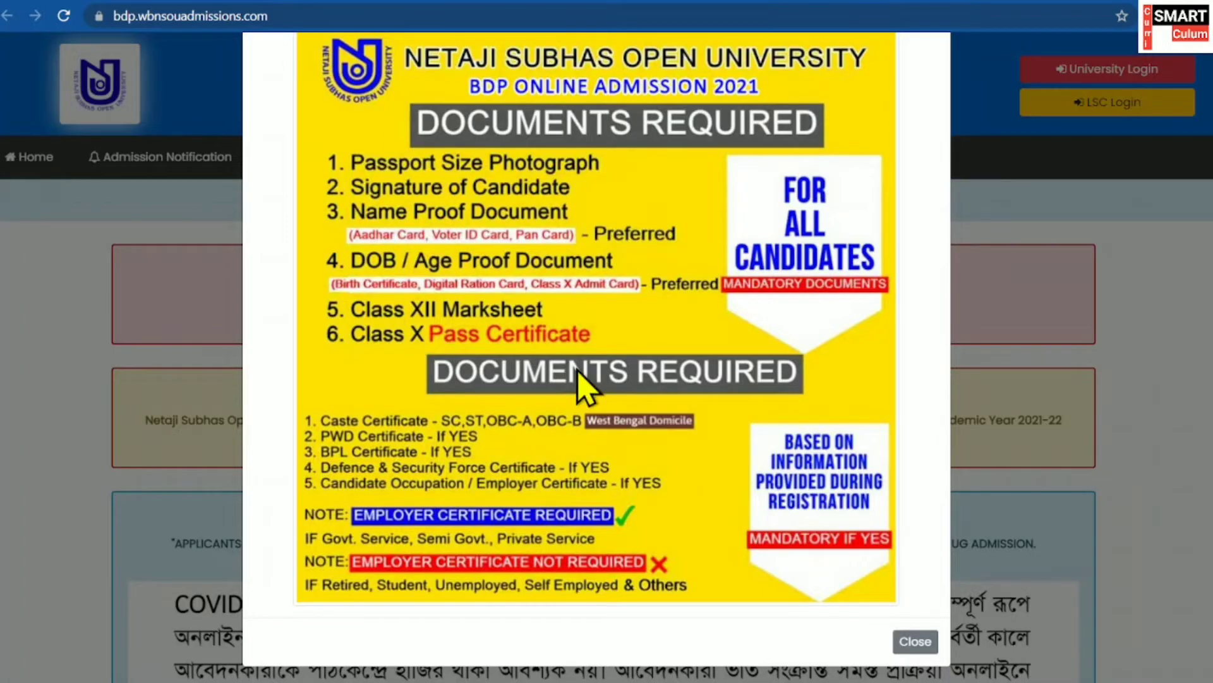
pyautogui.scroll(2, 579, 398)
pyautogui.scroll(-2, 632, 443)
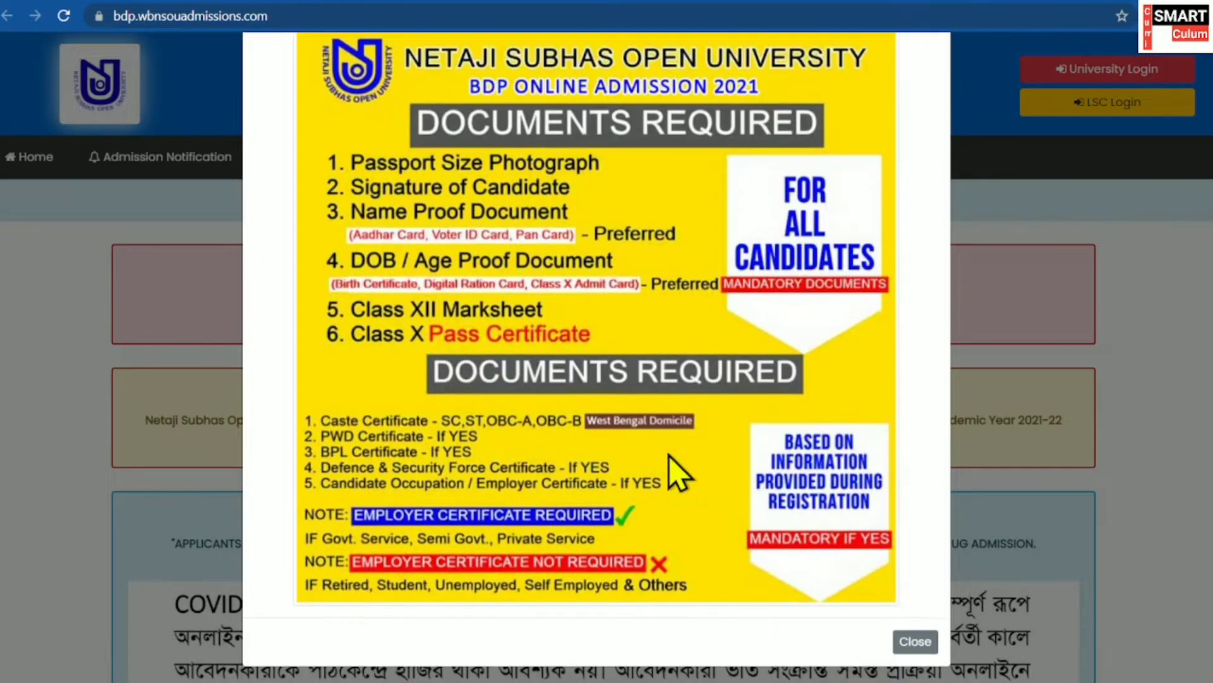
pyautogui.click(915, 641)
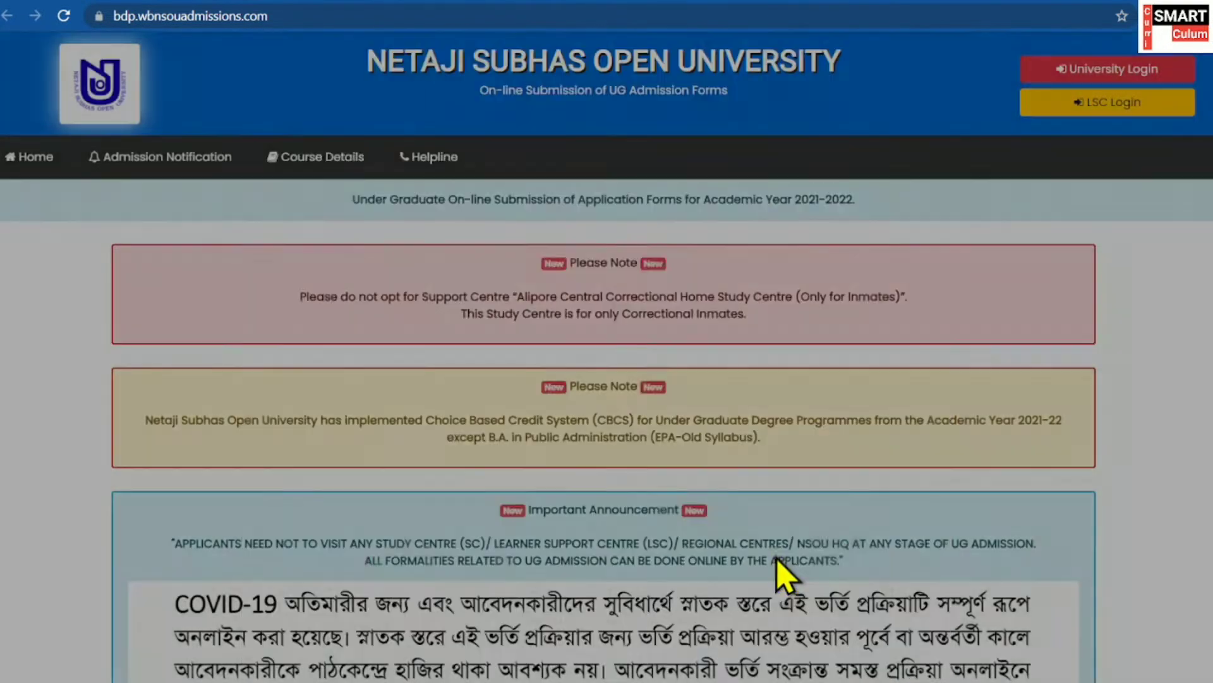
# Step: Review the admission announcements and open the log-in page for registered applicants
pyautogui.scroll(-4, 727, 499)
pyautogui.scroll(2, 664, 500)
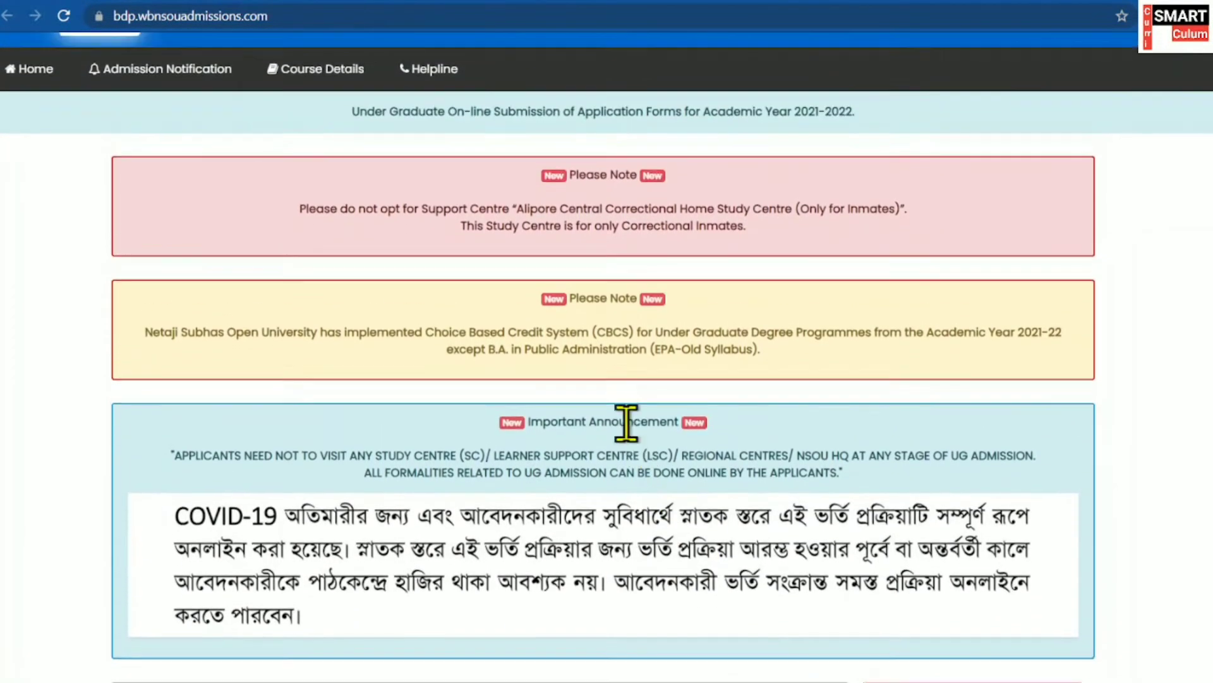
pyautogui.scroll(-4, 601, 423)
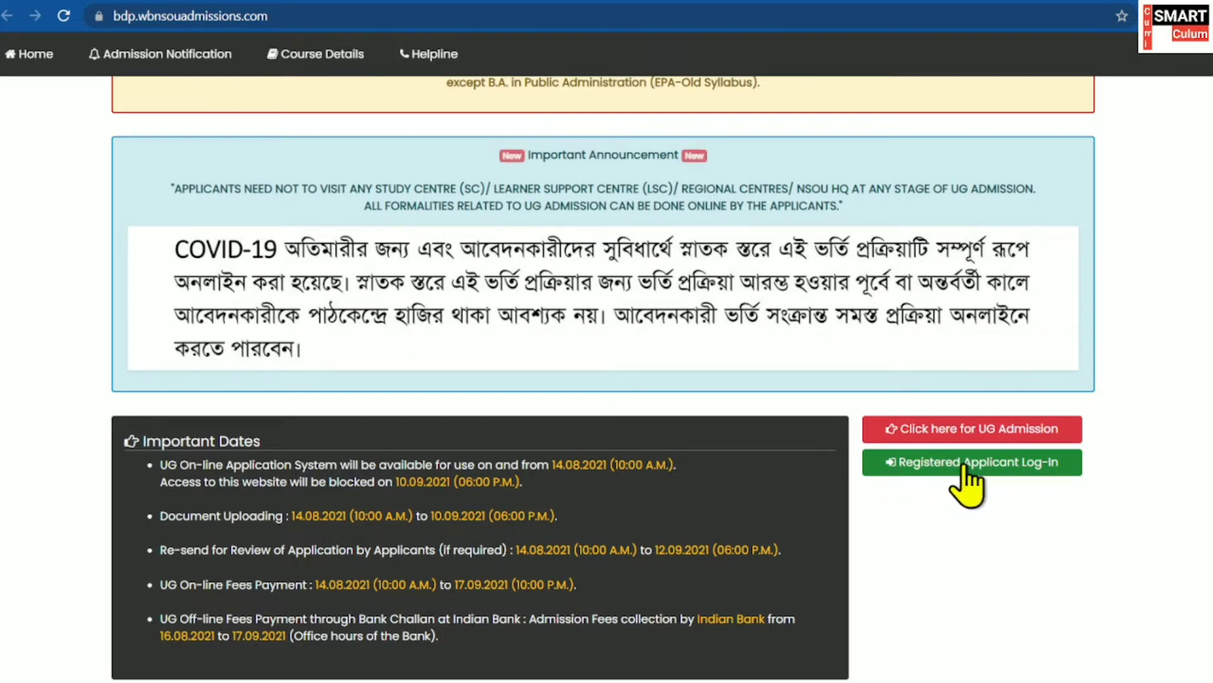
pyautogui.click(946, 463)
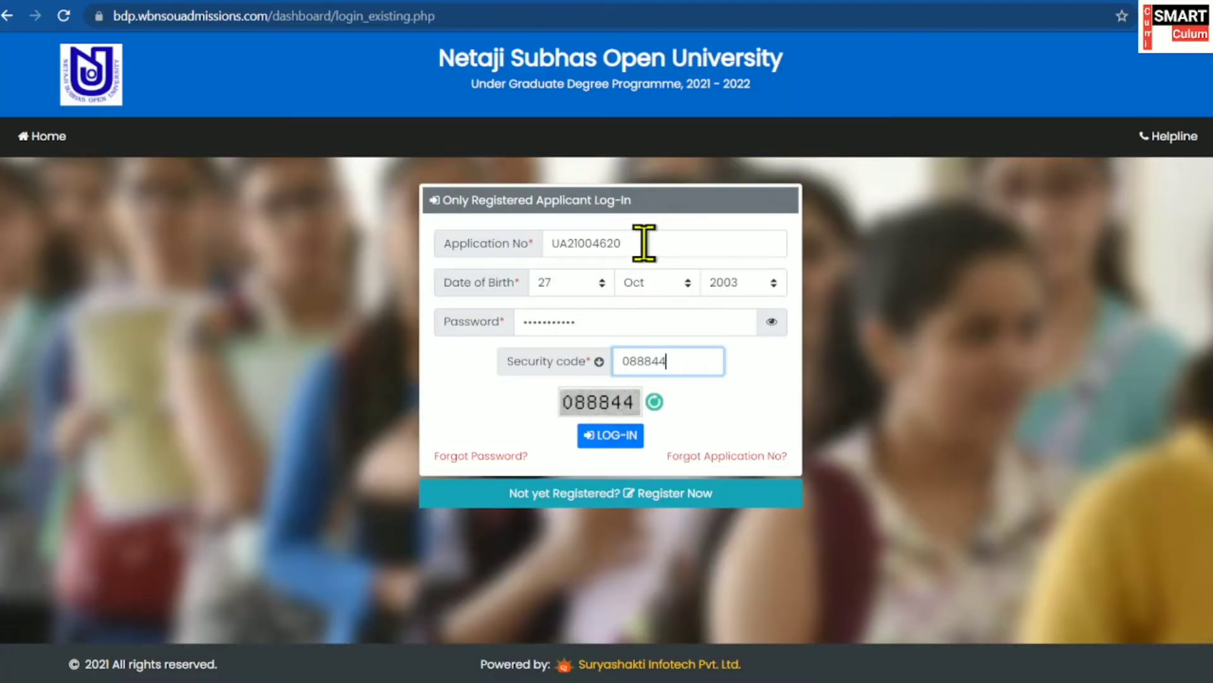
# Step: Log in as the registered applicant with the application number, date of birth, password and security code
pyautogui.click(559, 243)
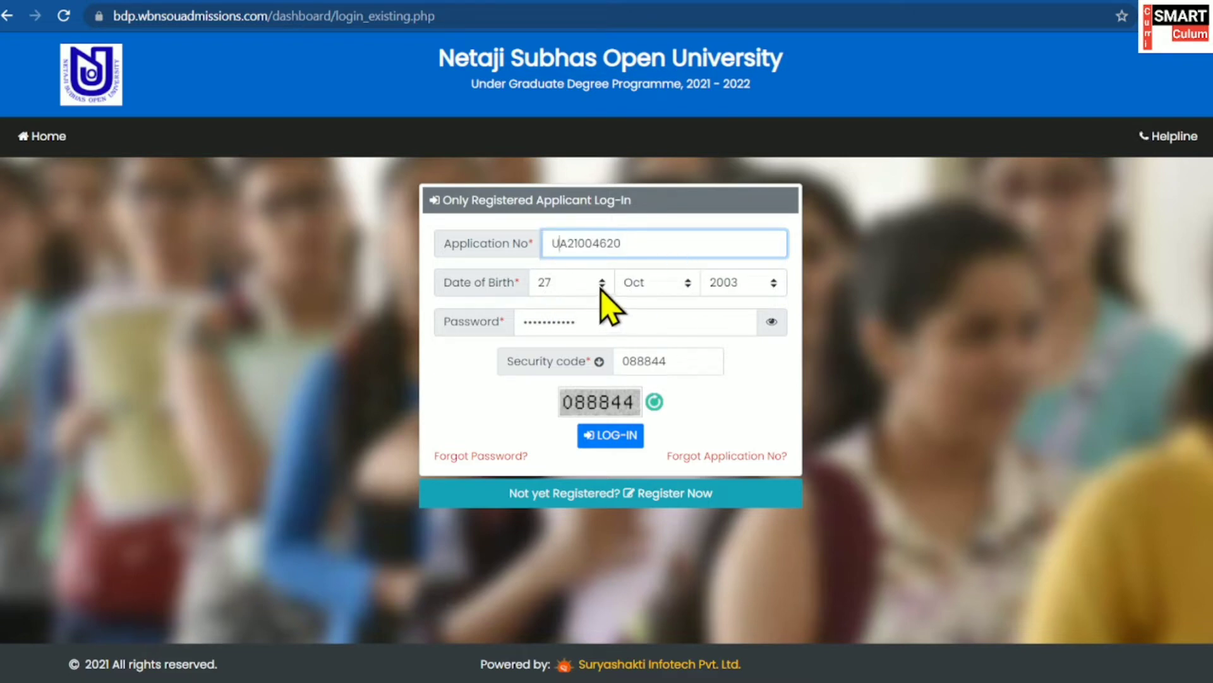
pyautogui.press('Tab')
pyautogui.press('1')
pyautogui.press('1')
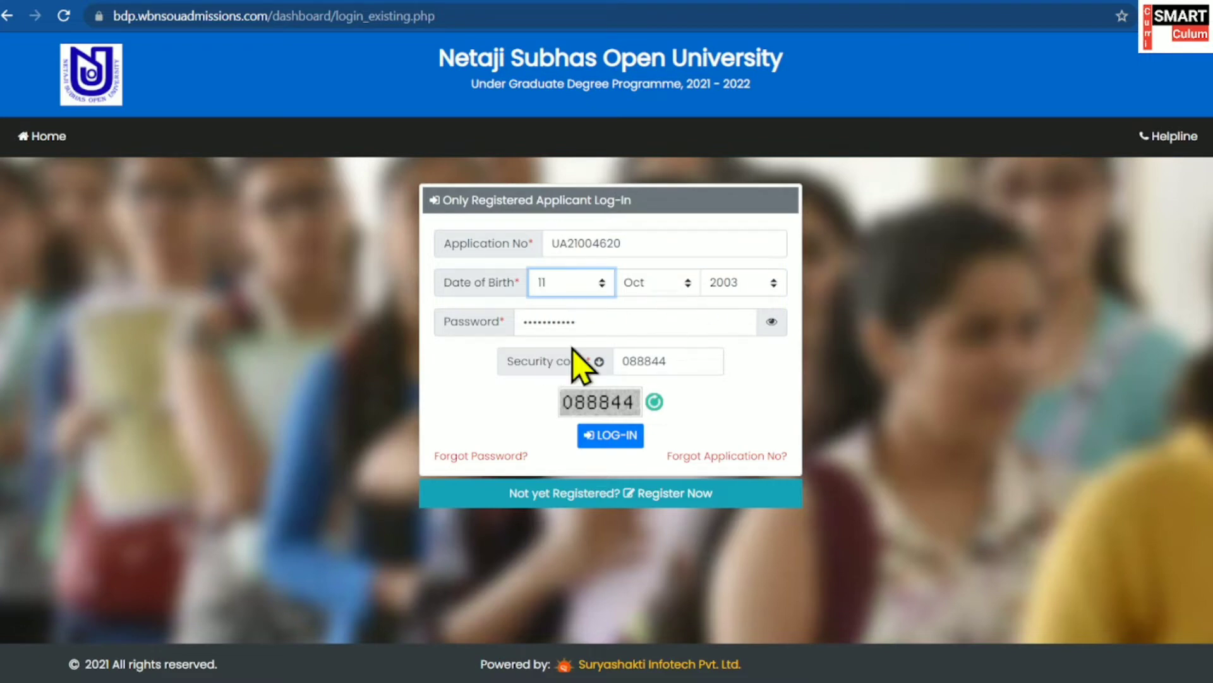
pyautogui.click(645, 323)
pyautogui.hotkey('ctrl', 'a')
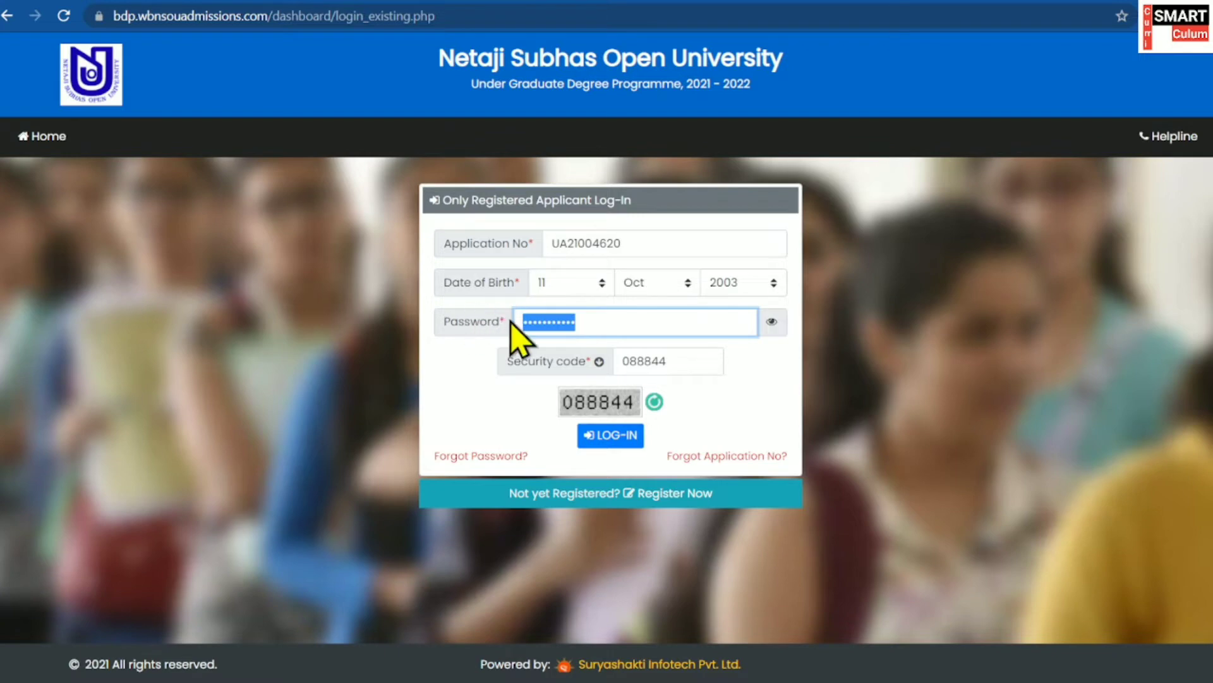
pyautogui.doubleClick(676, 367)
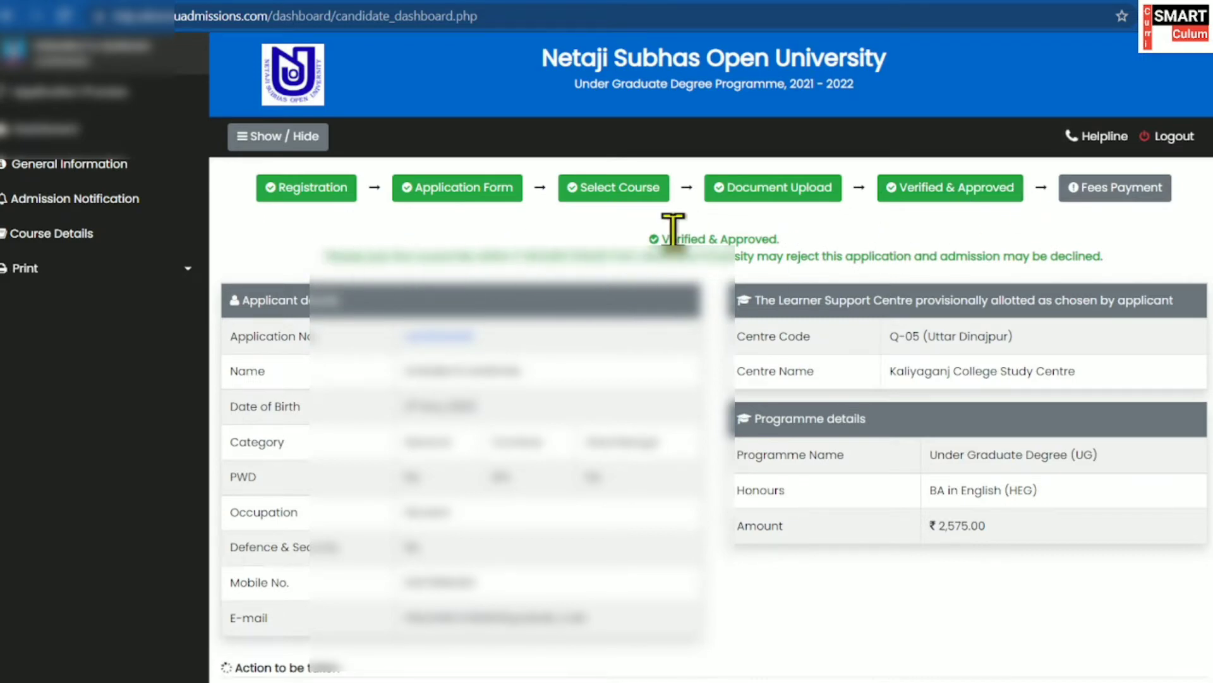
# Step: Examine the application's approval status and the course fee payment deadline on the dashboard
pyautogui.moveTo(661, 239); pyautogui.dragTo(851, 245)
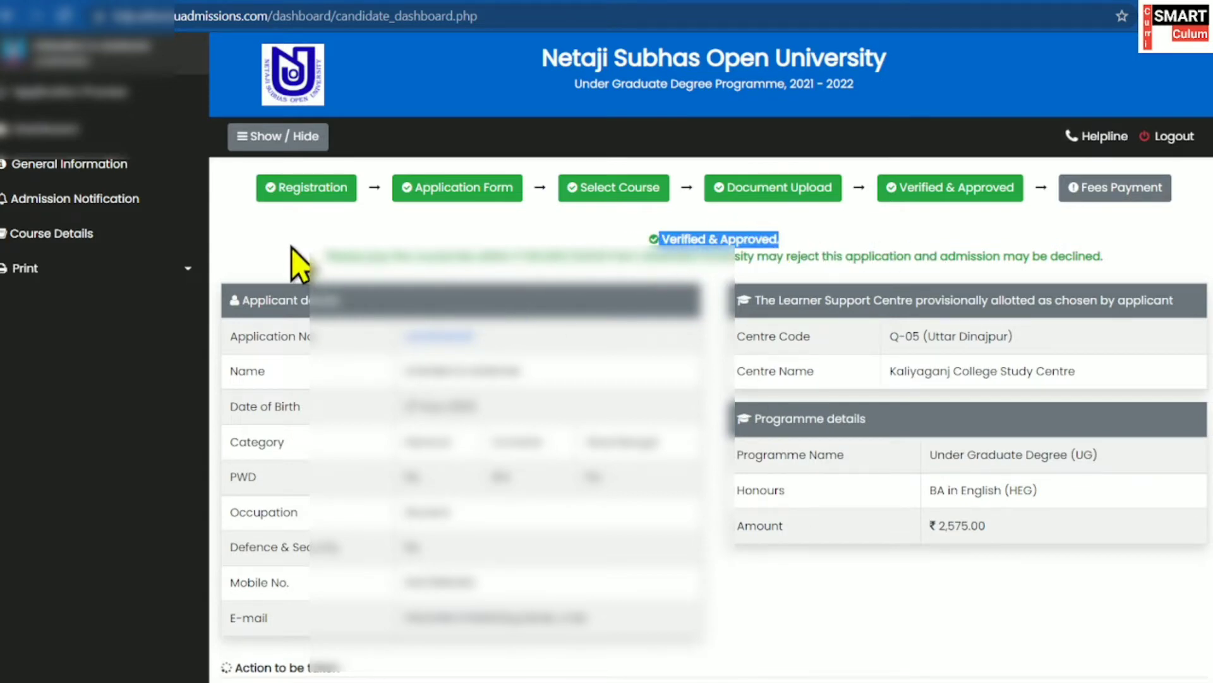
pyautogui.click(329, 252)
pyautogui.moveTo(329, 256); pyautogui.dragTo(726, 260)
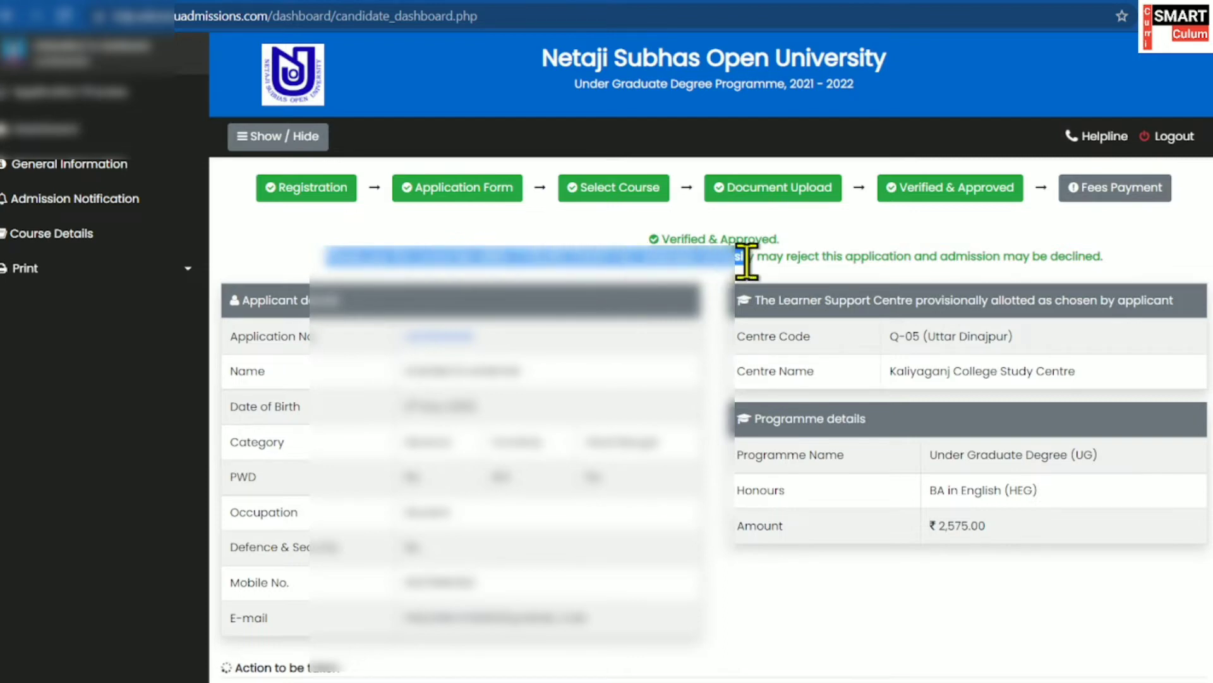
pyautogui.moveTo(754, 260); pyautogui.dragTo(1102, 257)
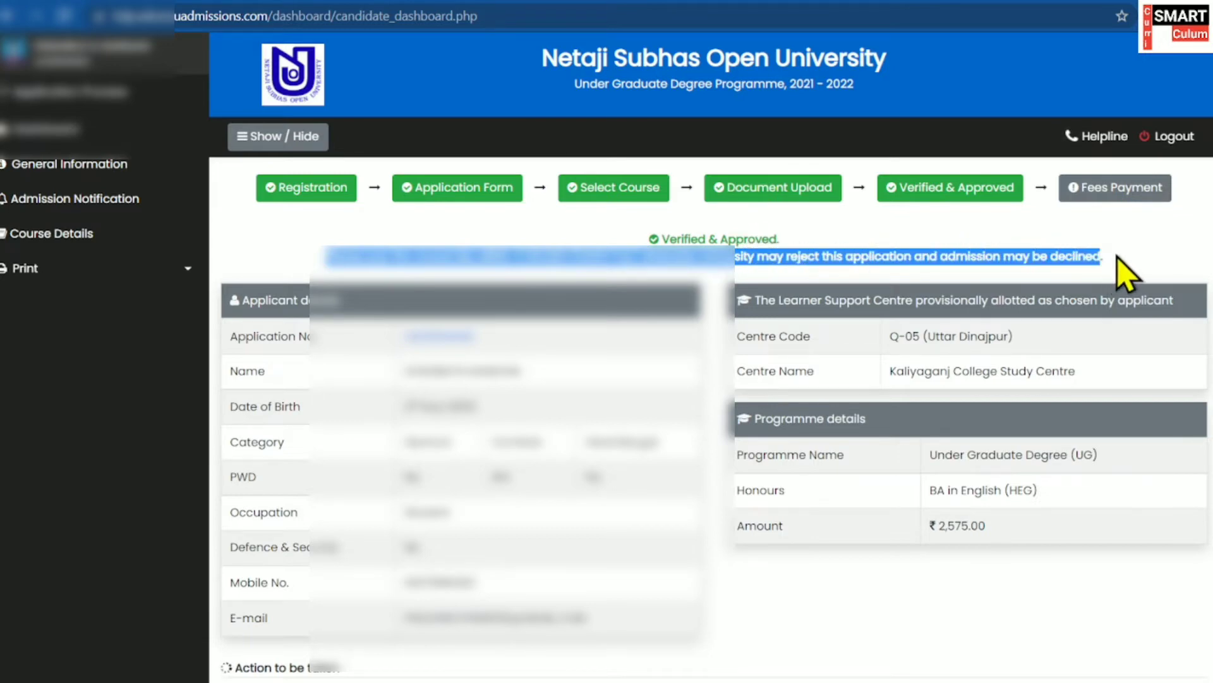
pyautogui.click(1118, 257)
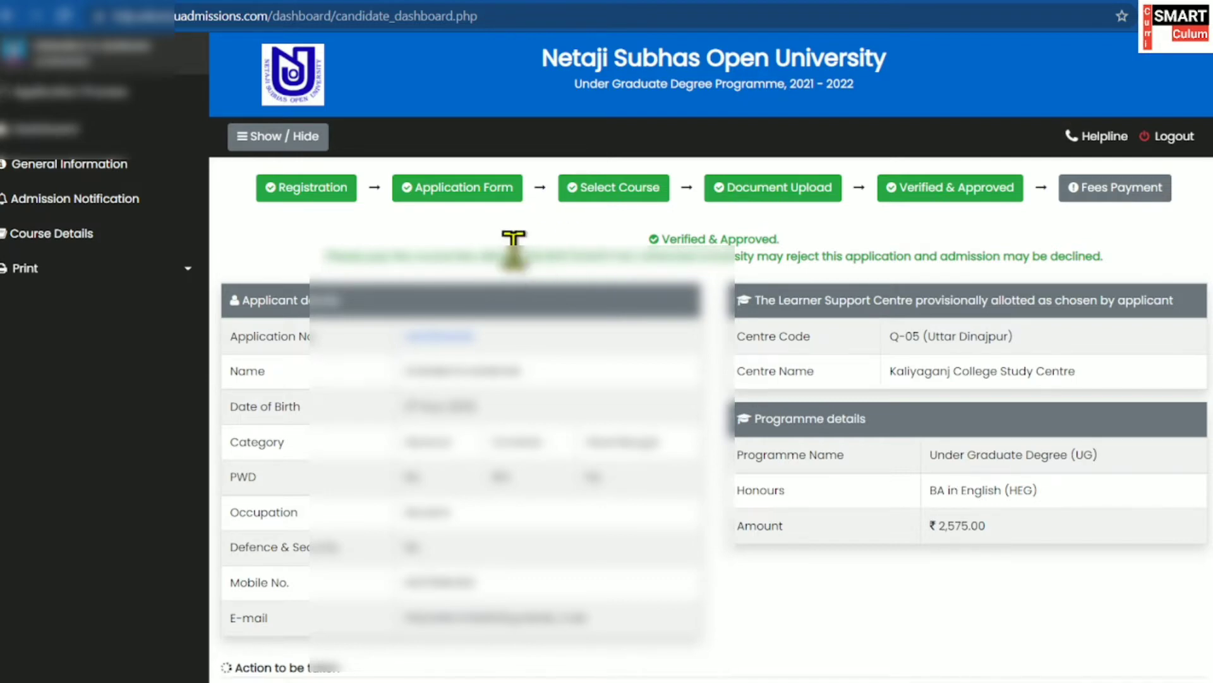
pyautogui.doubleClick(538, 256)
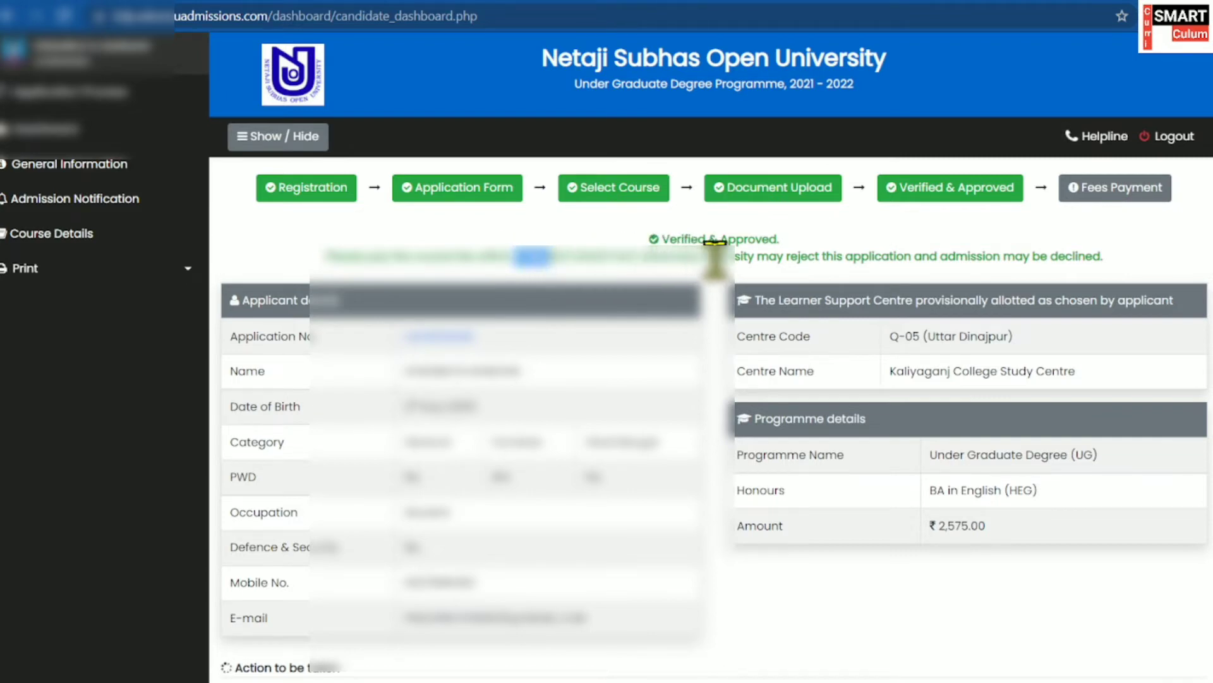
# Step: Check the applicant, support centre and programme details and open the course fee payment page
pyautogui.scroll(-3, 715, 249)
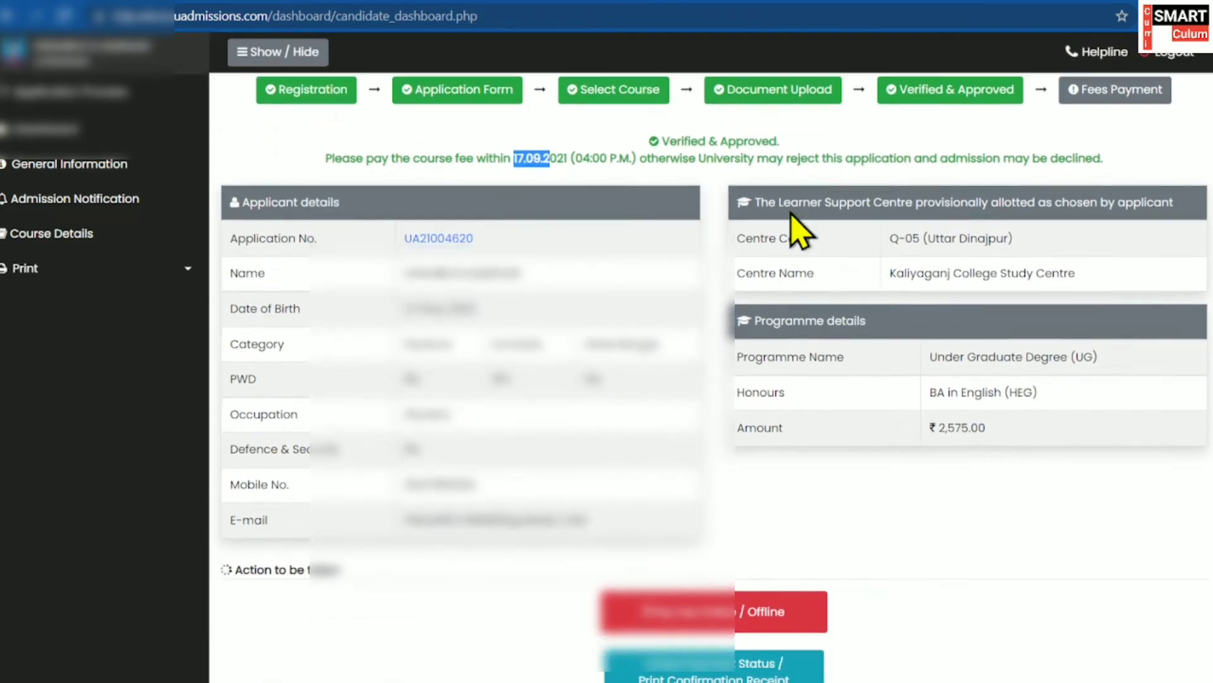
pyautogui.scroll(3, 801, 230)
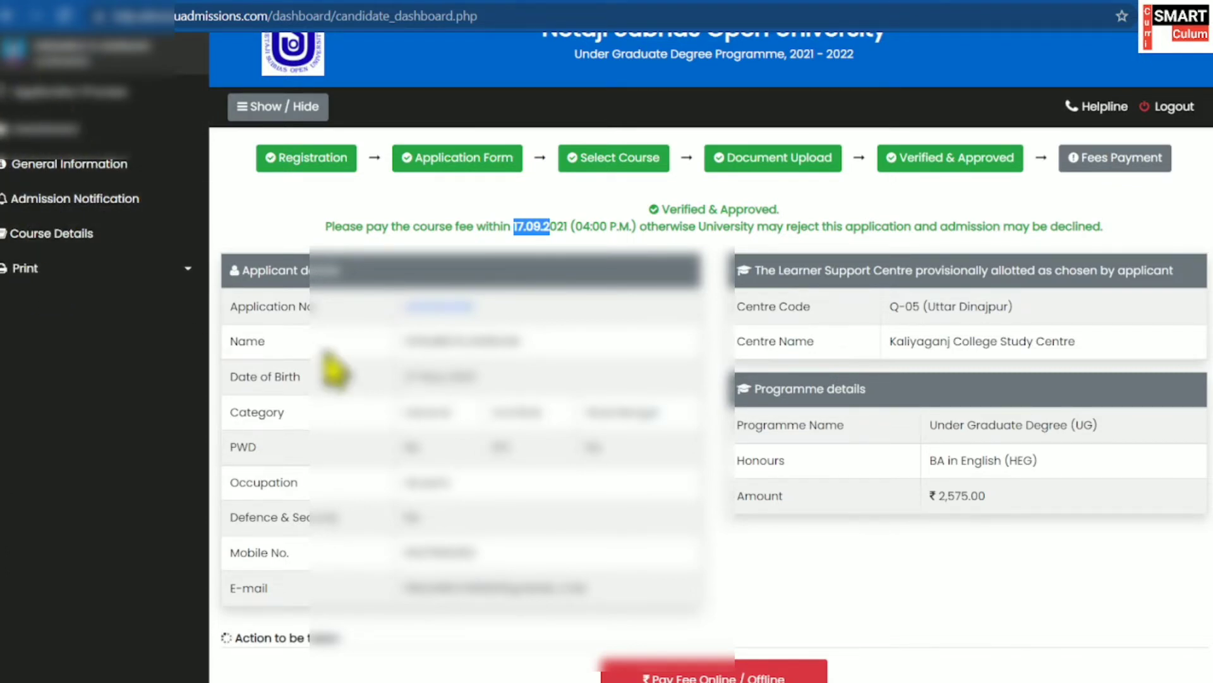
pyautogui.scroll(-2, 379, 350)
pyautogui.scroll(3, 419, 335)
pyautogui.scroll(-4, 569, 292)
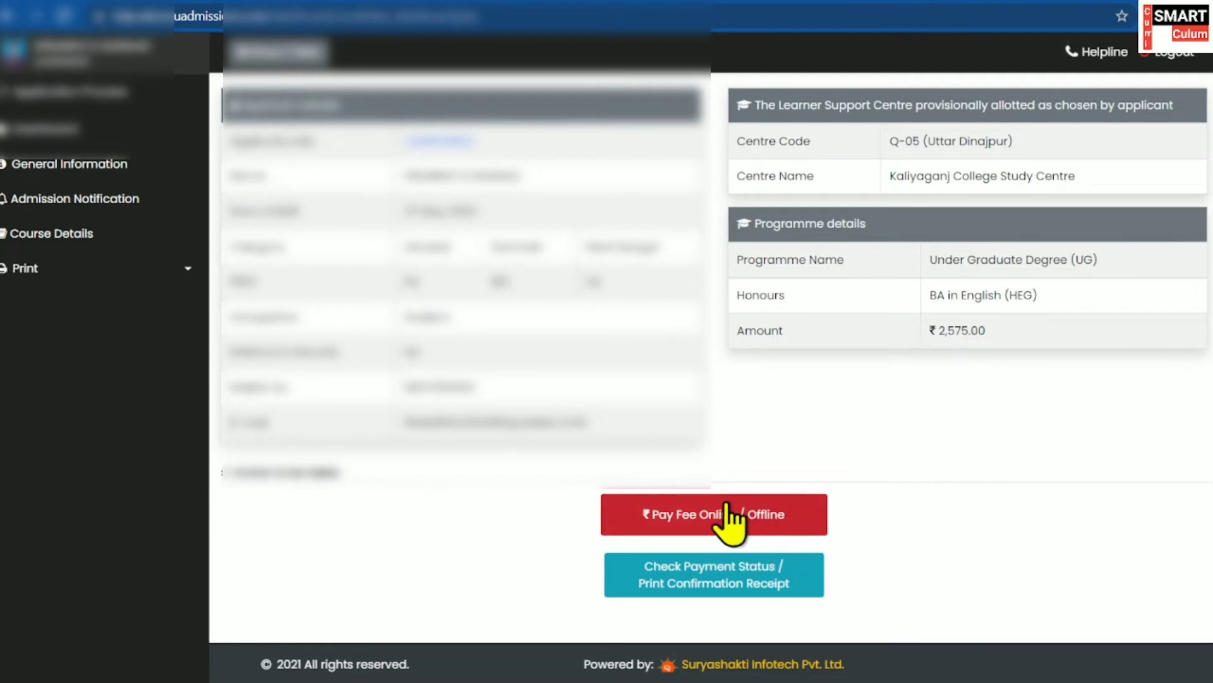
pyautogui.click(697, 523)
# Step: Check the fee amount for the UG English programme and choose to pay it online
pyautogui.scroll(-1, 638, 367)
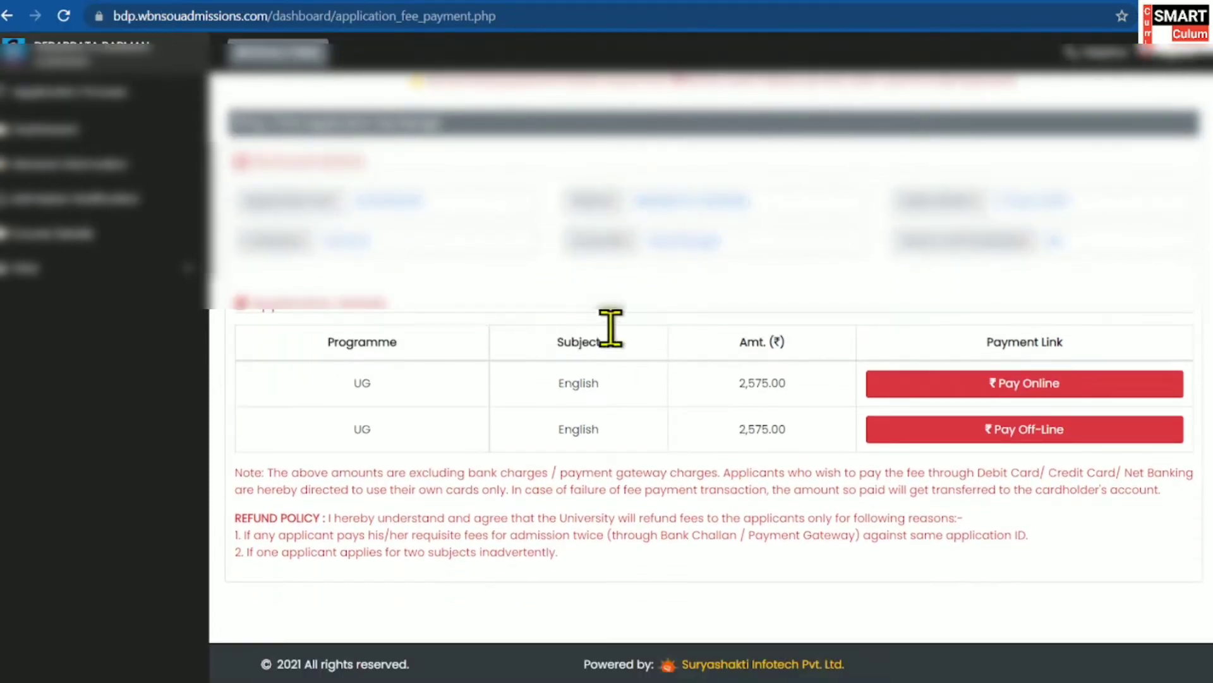
pyautogui.scroll(1, 618, 319)
pyautogui.scroll(-2, 524, 294)
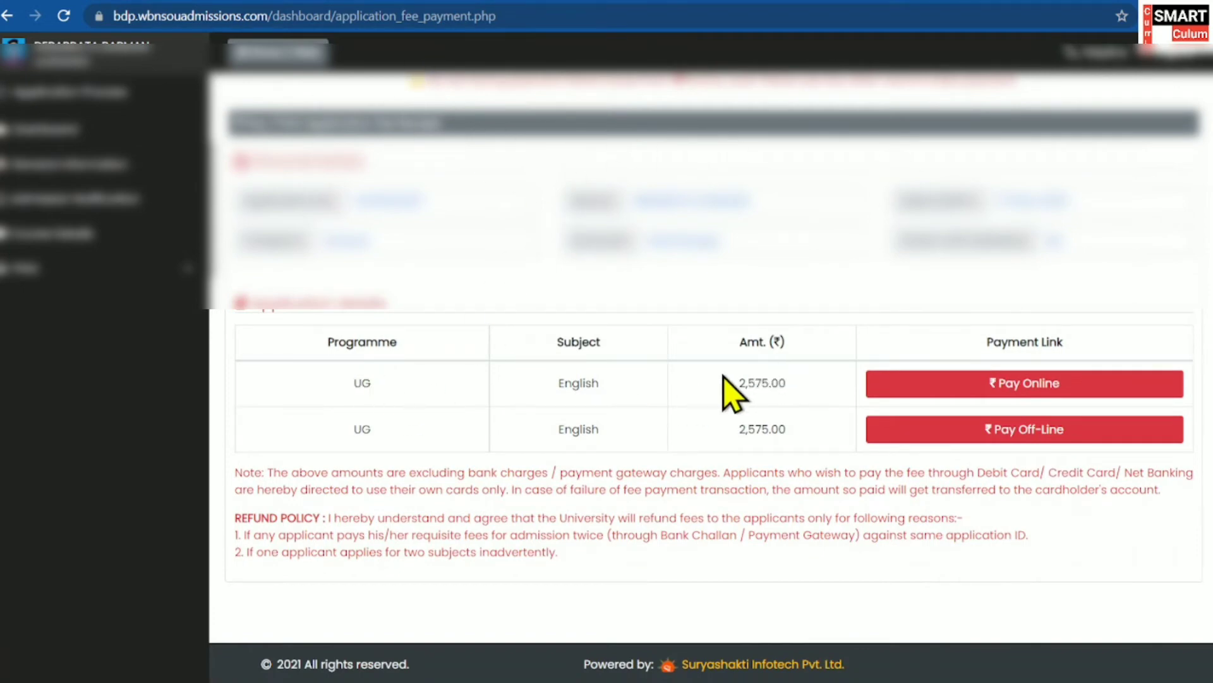
pyautogui.doubleClick(760, 381)
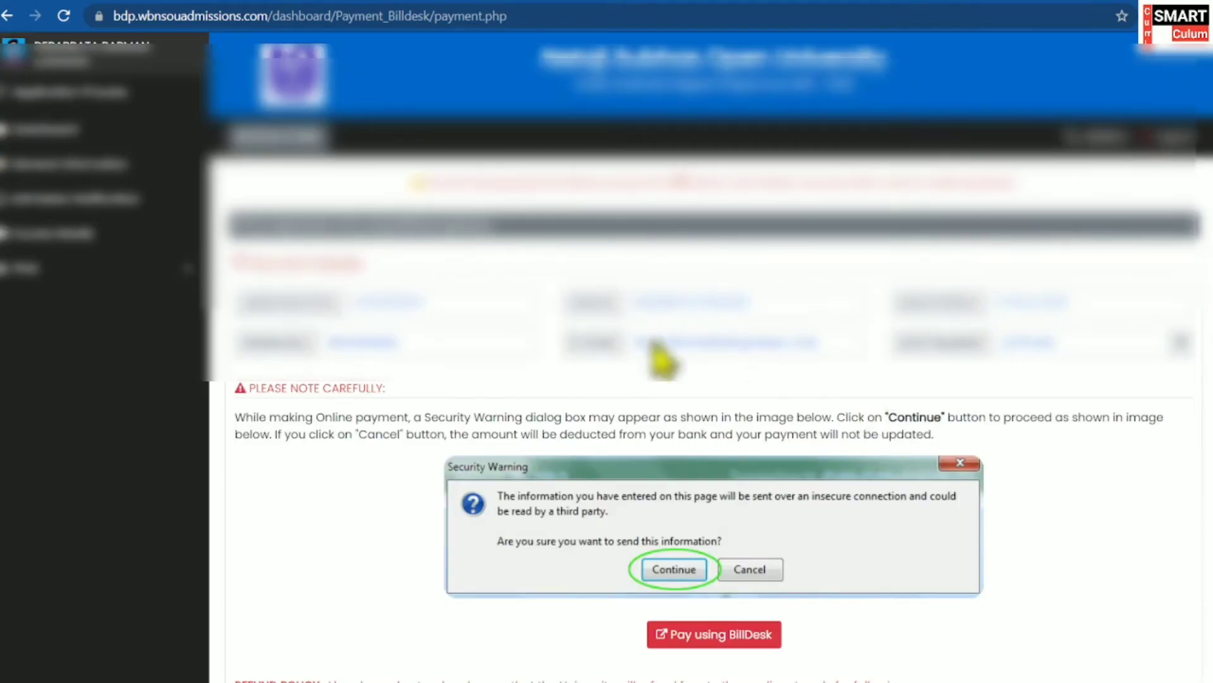
# Step: Review the online payment security note and refund policy, and proceed to pay using BillDesk
pyautogui.scroll(-2, 617, 352)
pyautogui.scroll(1, 710, 428)
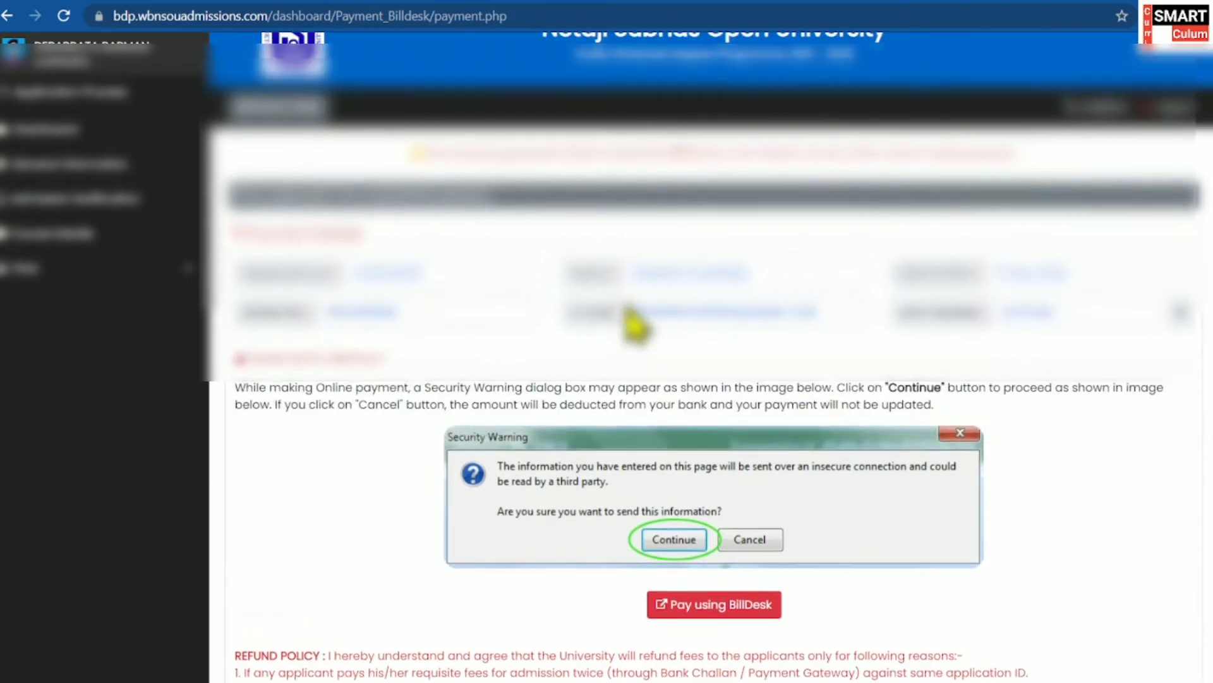
pyautogui.scroll(-2, 635, 328)
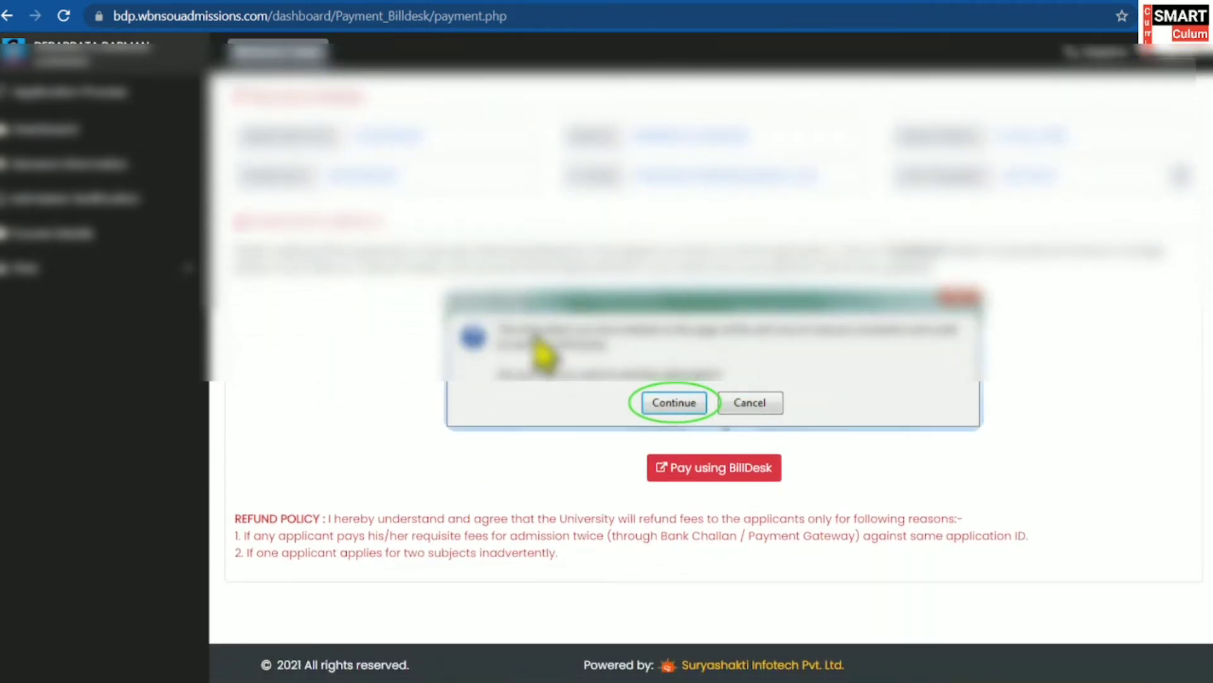
pyautogui.scroll(2, 718, 374)
pyautogui.scroll(-2, 715, 379)
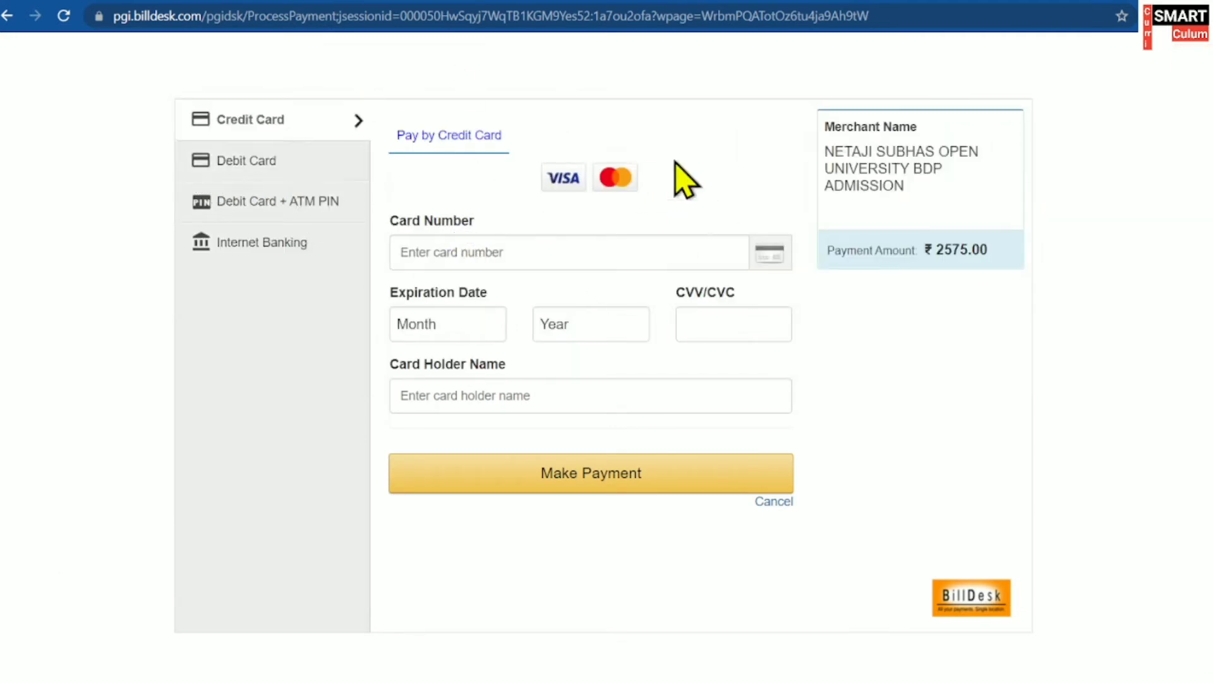
# Step: Examine the Debit Card, Debit Card + ATM PIN and Internet Banking payment options, including the bank selection
pyautogui.click(282, 170)
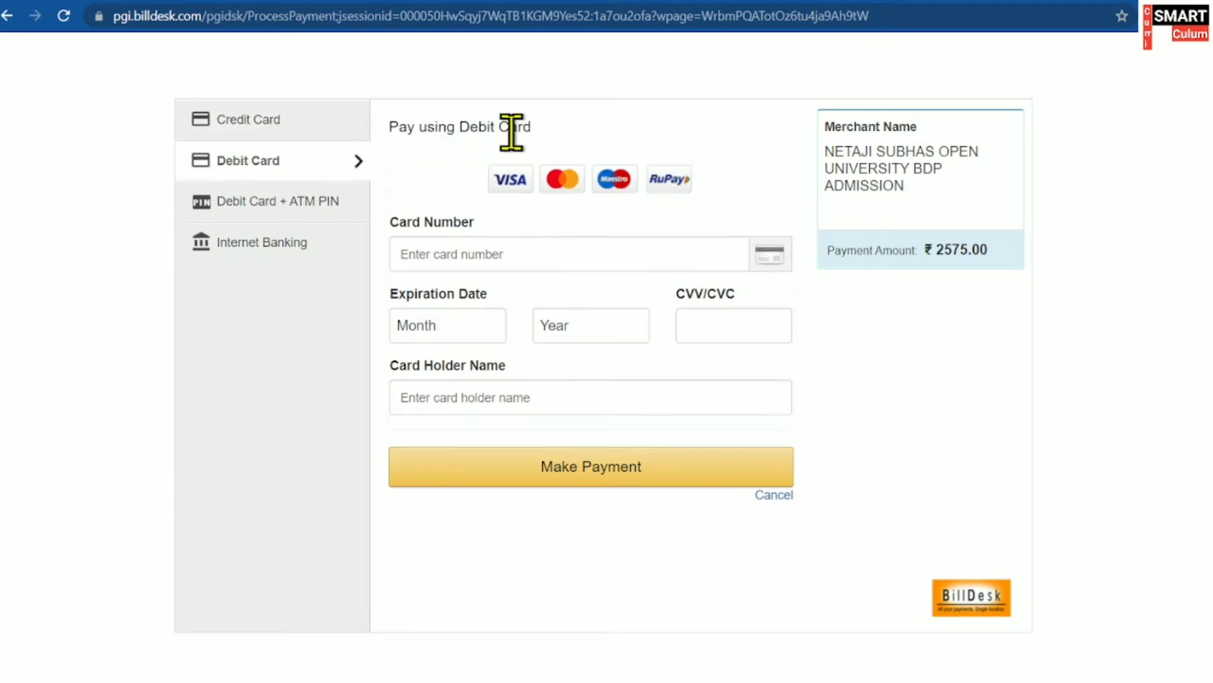
pyautogui.click(260, 204)
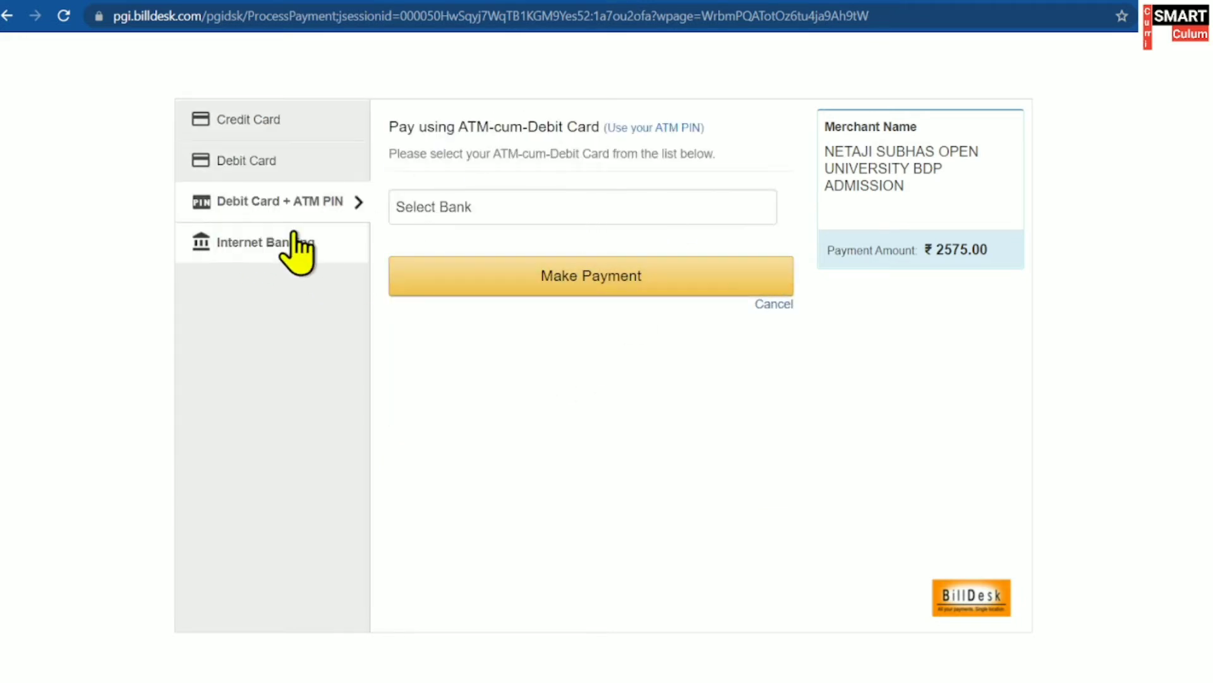
pyautogui.click(314, 247)
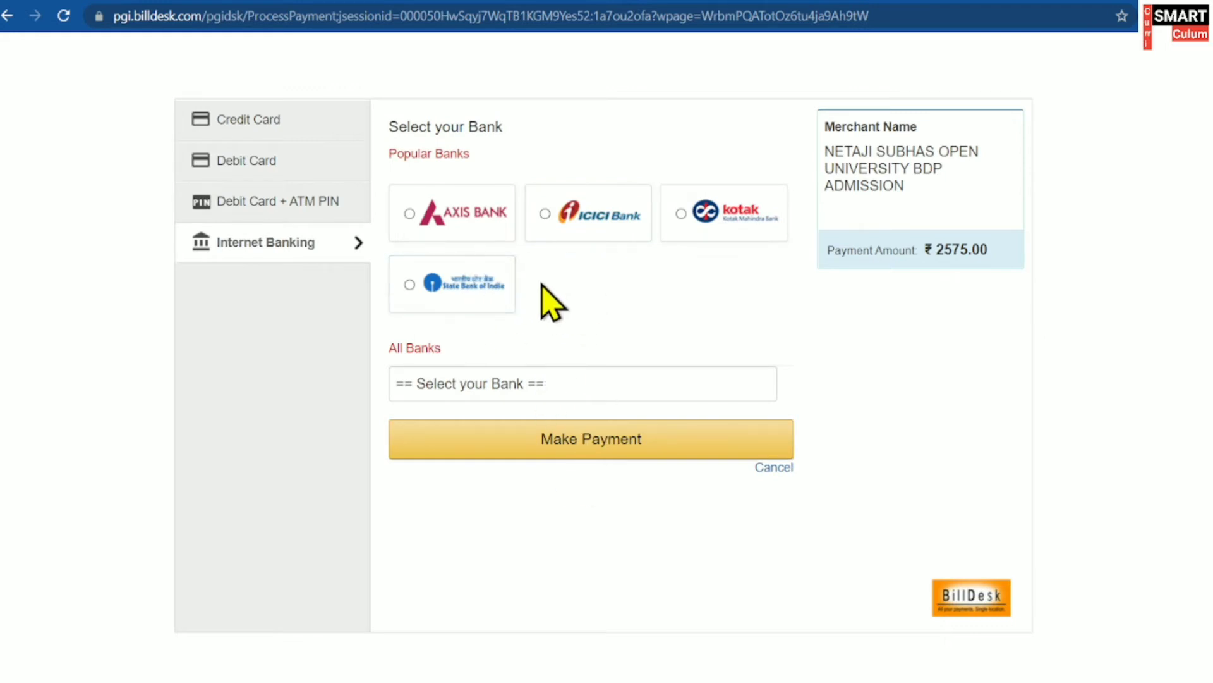
pyautogui.click(607, 390)
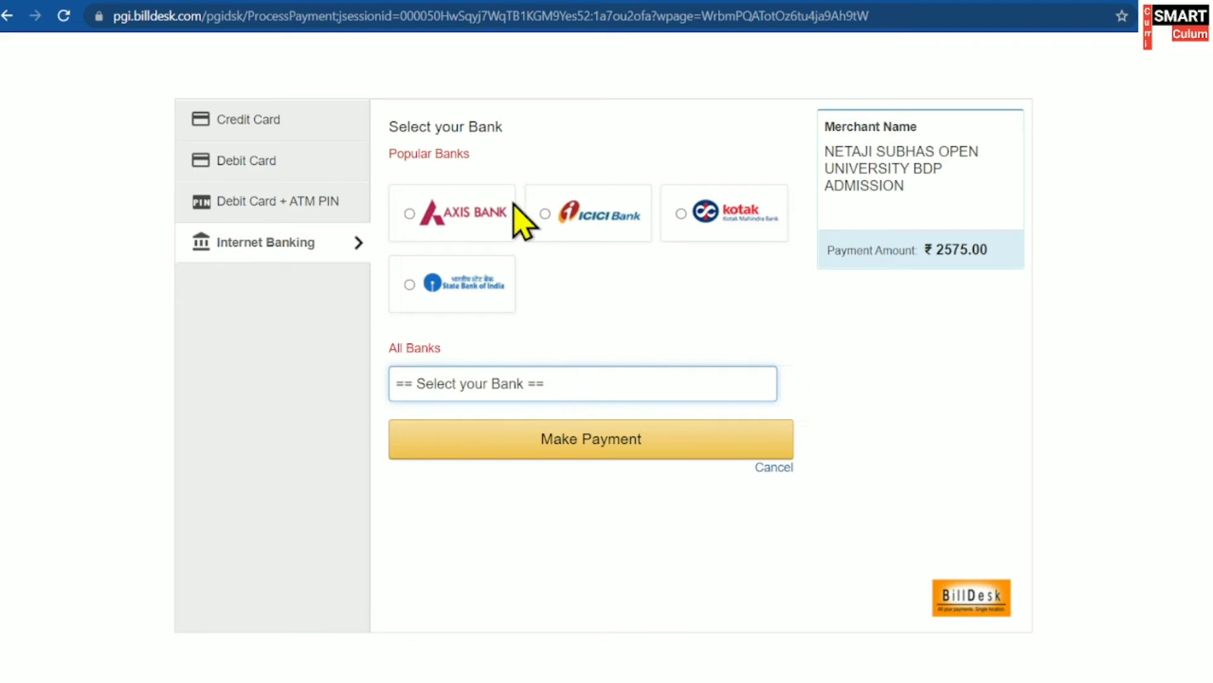
# Step: Choose Debit Card as the payment method and activate the card number field
pyautogui.click(271, 140)
pyautogui.click(270, 161)
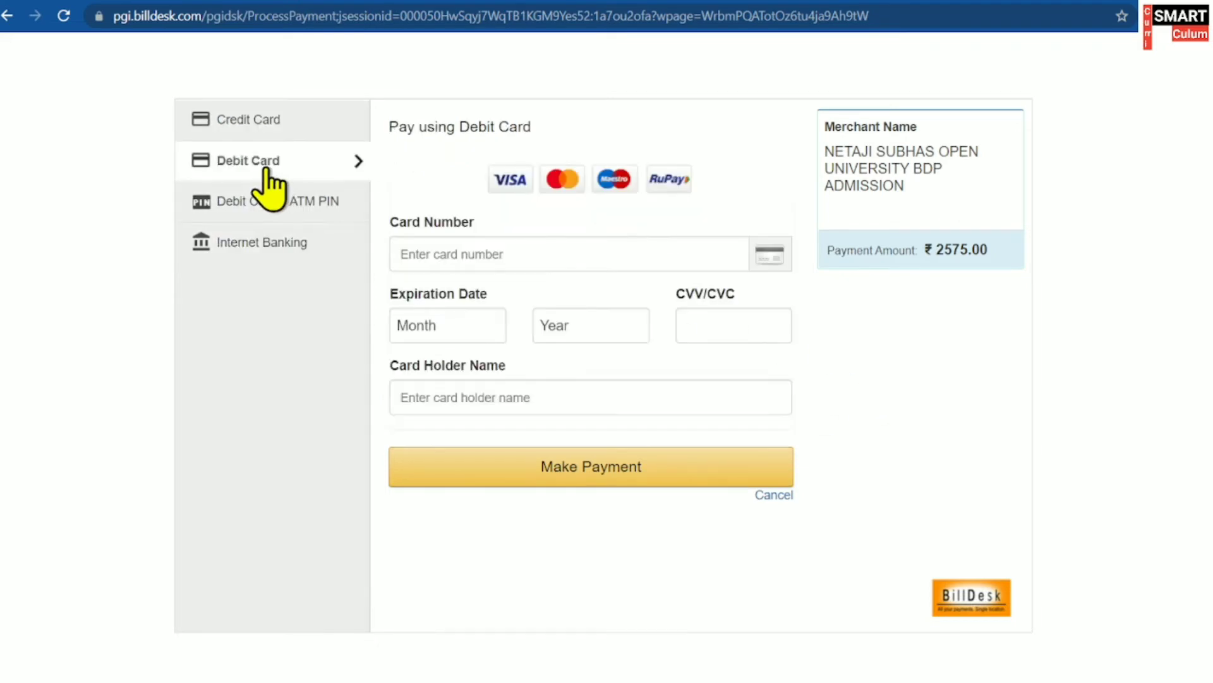
pyautogui.click(490, 254)
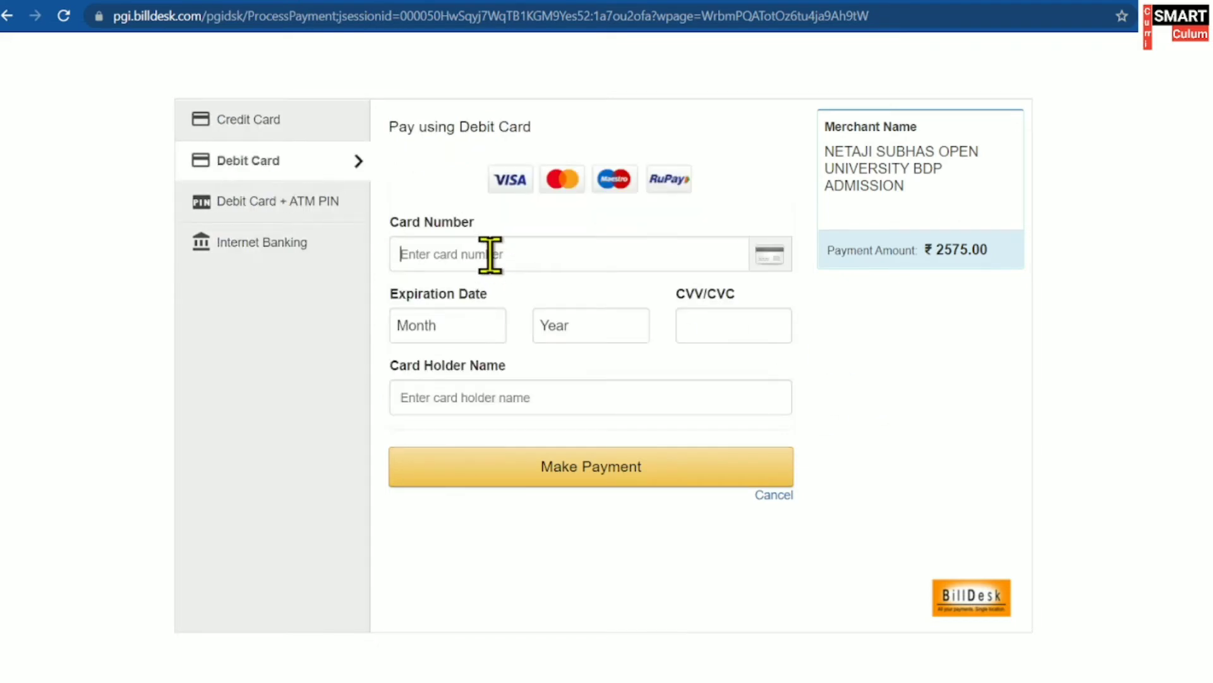